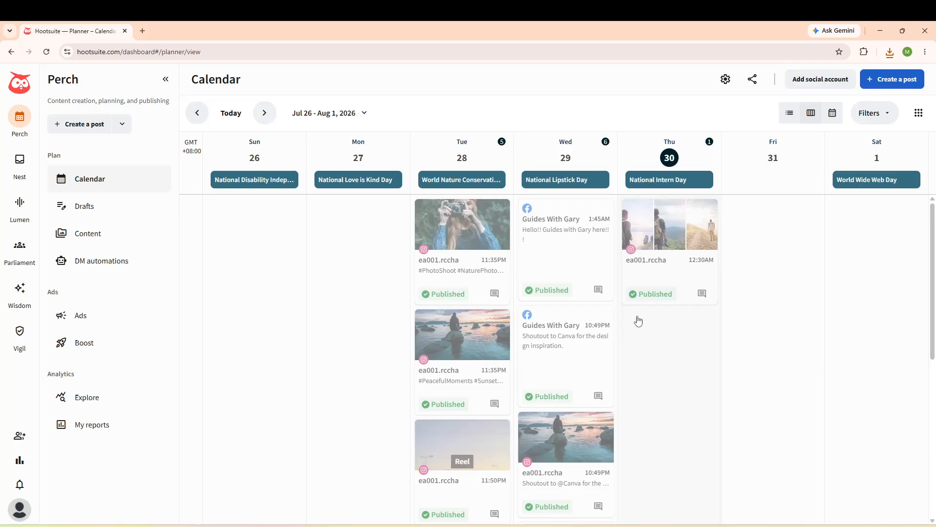
- Start a new post and choose the Instagram business account as the account to publish to
left_click(898, 79)
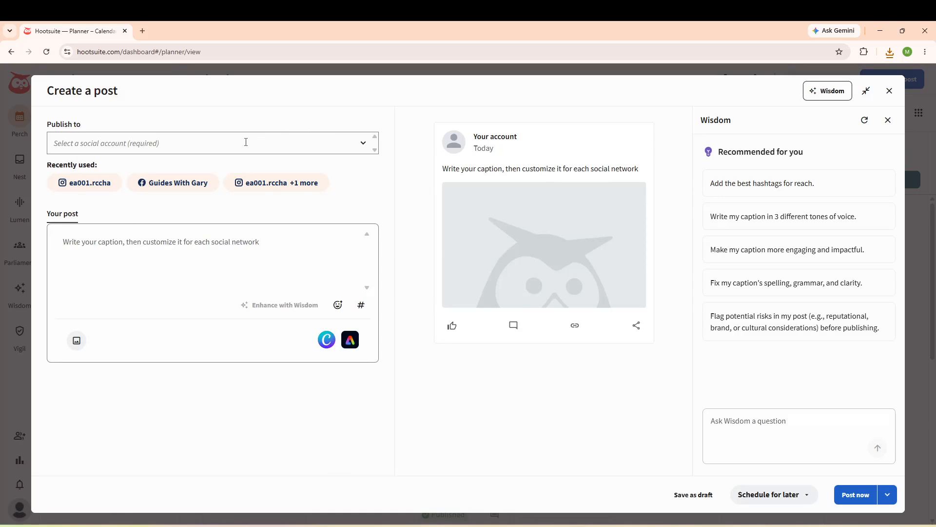
left_click(181, 142)
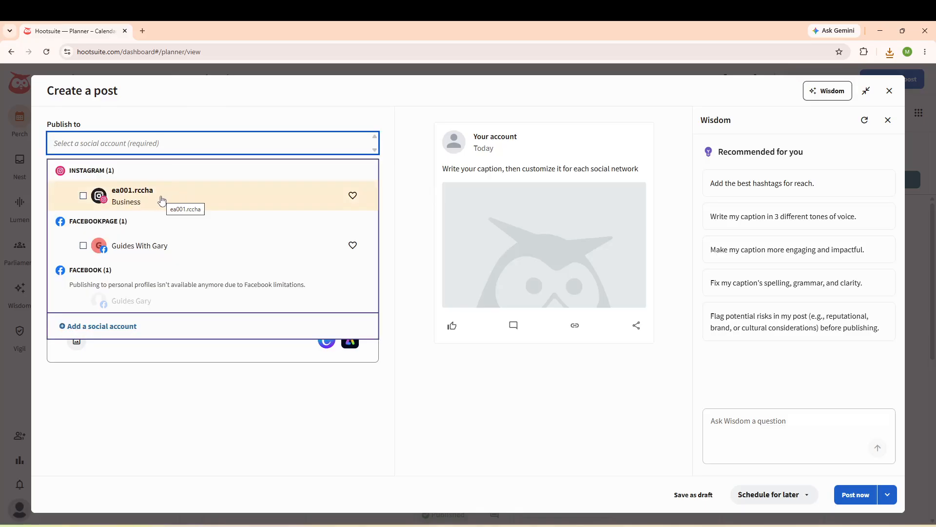
left_click(101, 201)
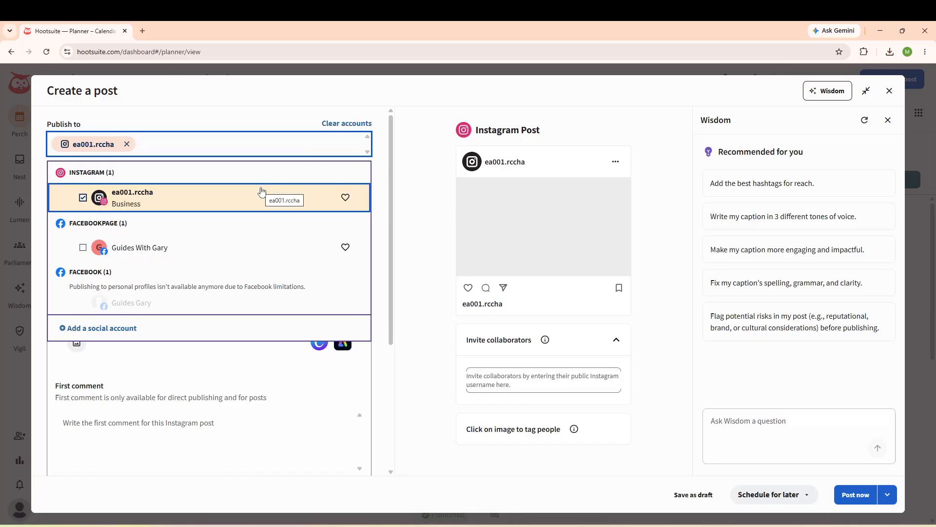
left_click(428, 249)
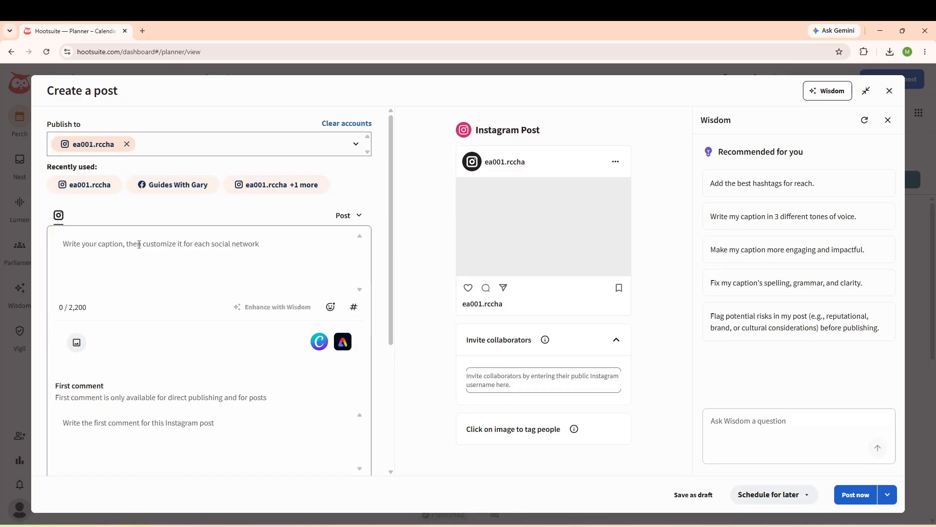
- Upload the three pictures "images (2)", "images (1)" and "images" from the computer's Downloads folder to the post
left_click(79, 349)
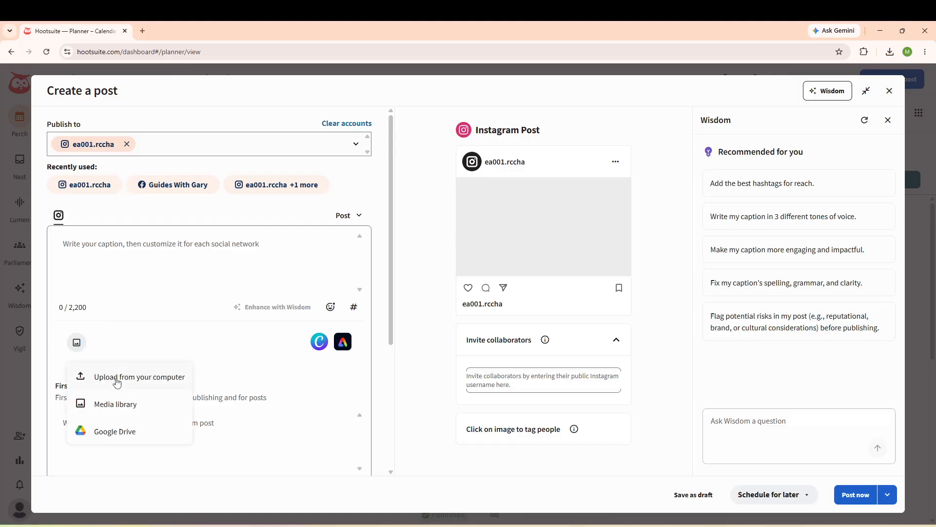
left_click(117, 379)
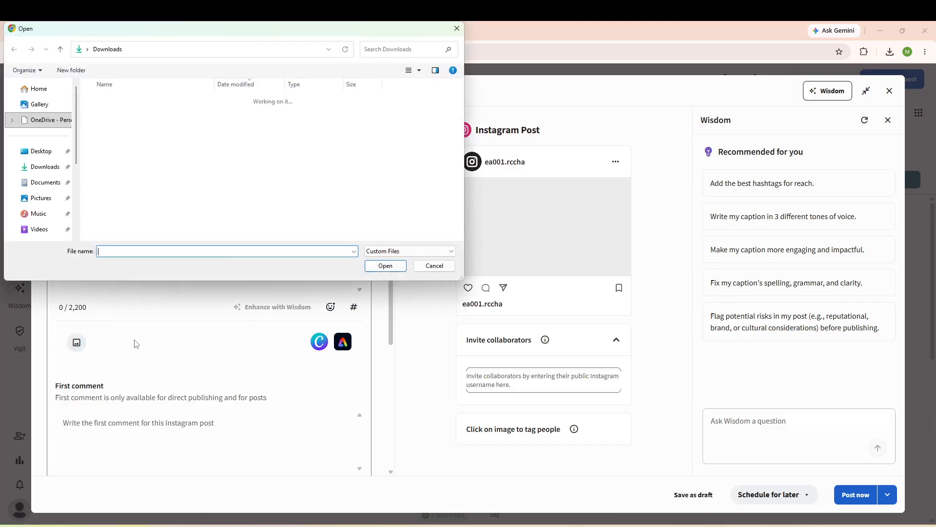
left_click_drag(90, 112, 190, 144)
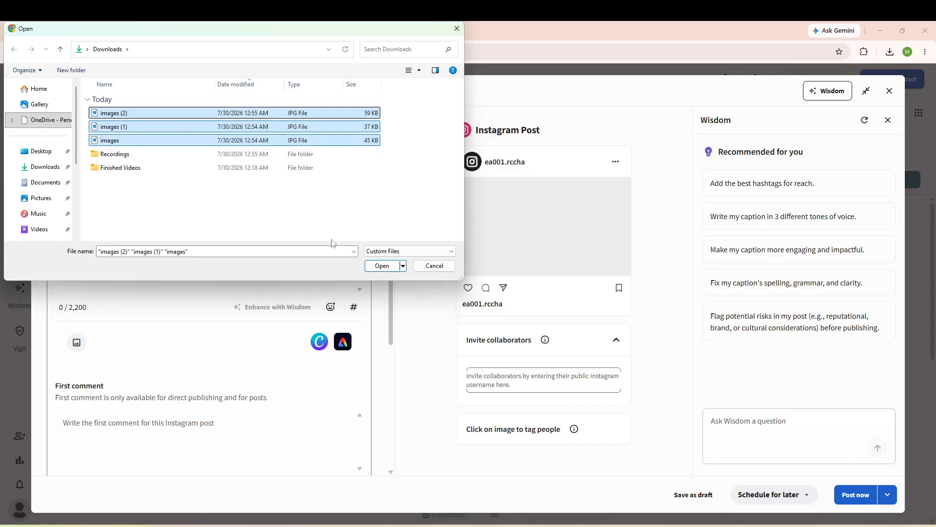
left_click(383, 267)
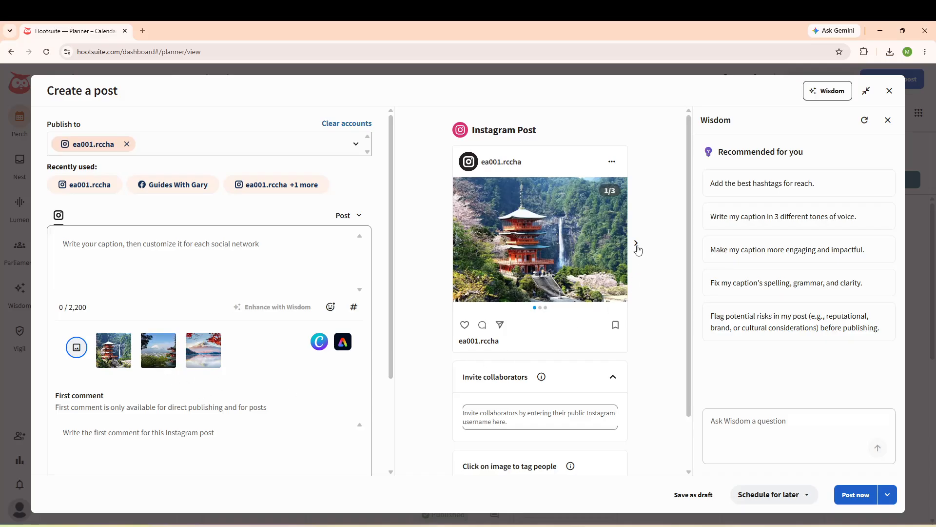
- Browse through the uploaded carousel images in the Instagram post preview
left_click(233, 239)
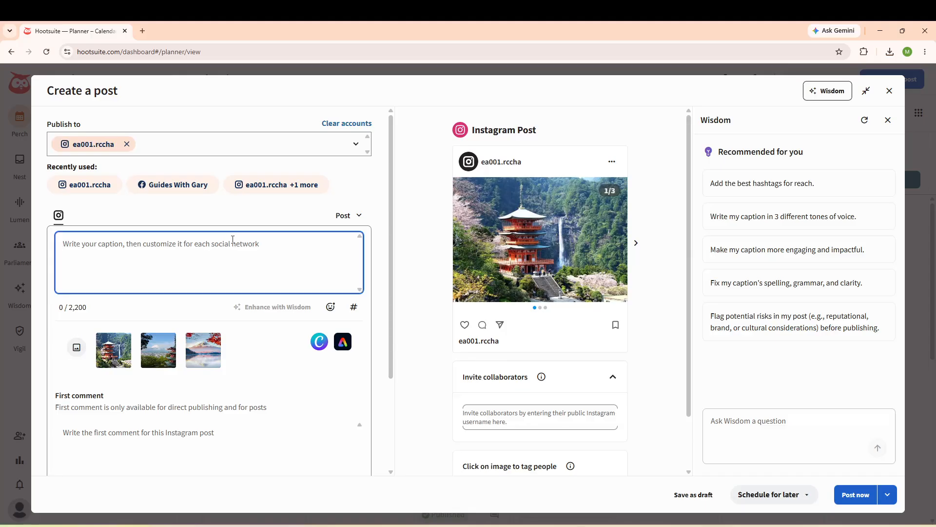
left_click(636, 243)
left_click(638, 244)
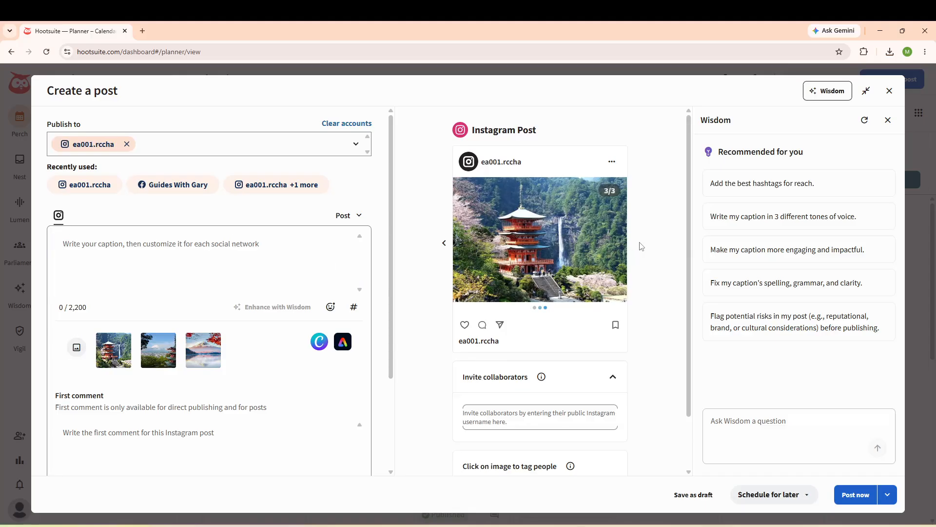
left_click(444, 243)
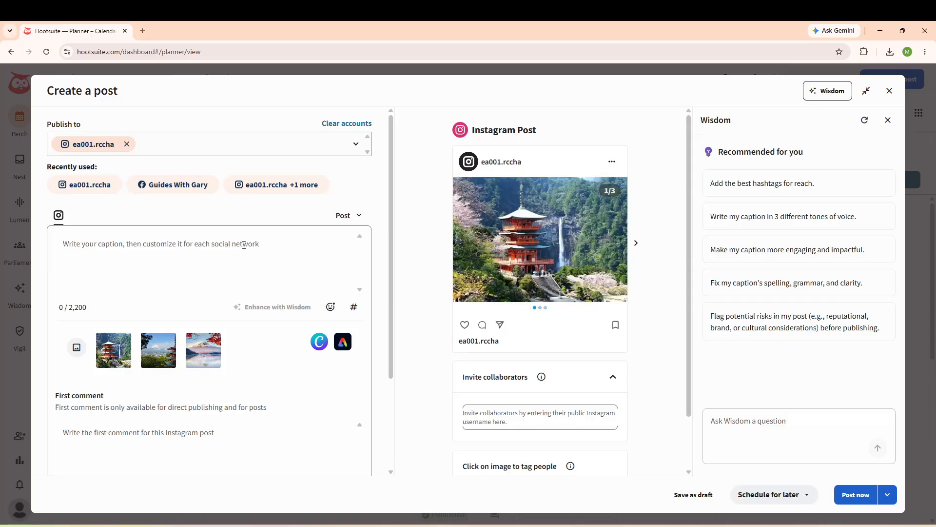
- Write the caption "The Beauty of Japan." for the Instagram post
scroll(577, 336, "down", 2)
scroll(577, 336, "up", 2)
left_click(262, 244)
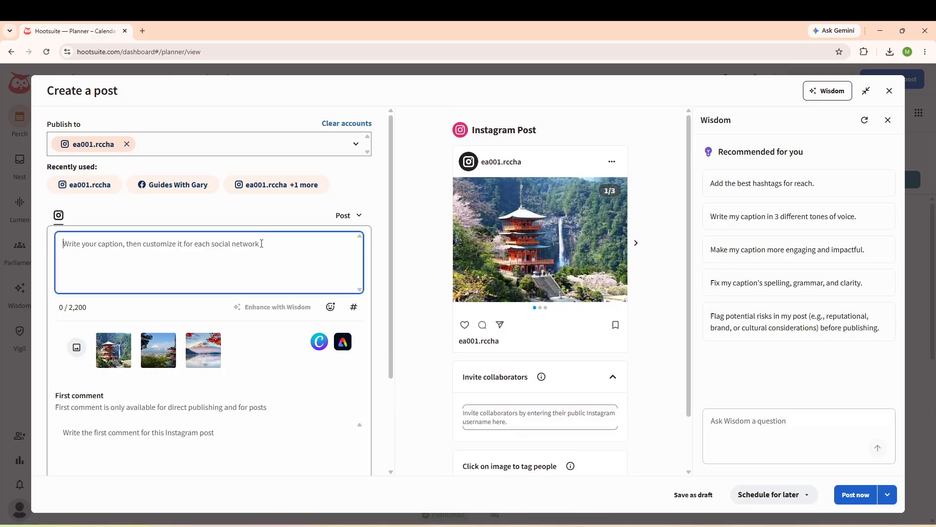
type("The ")
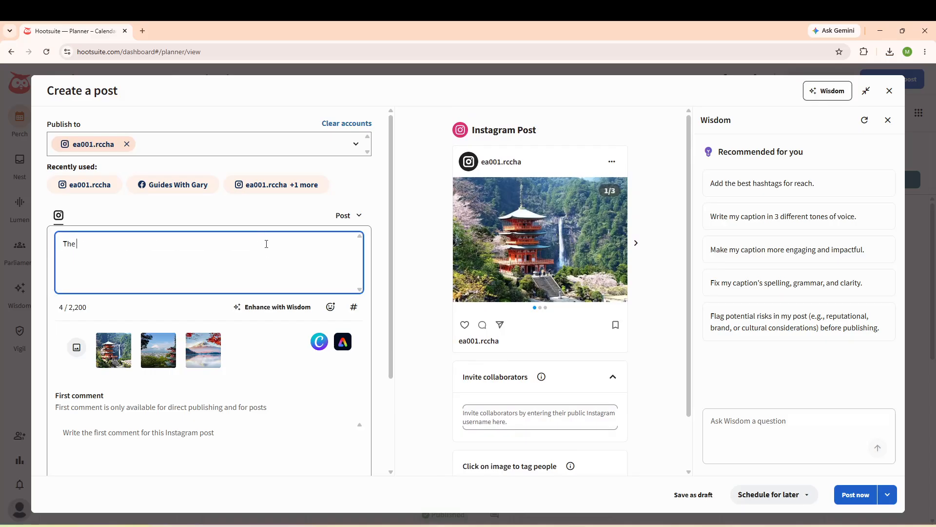
type("Beauty o")
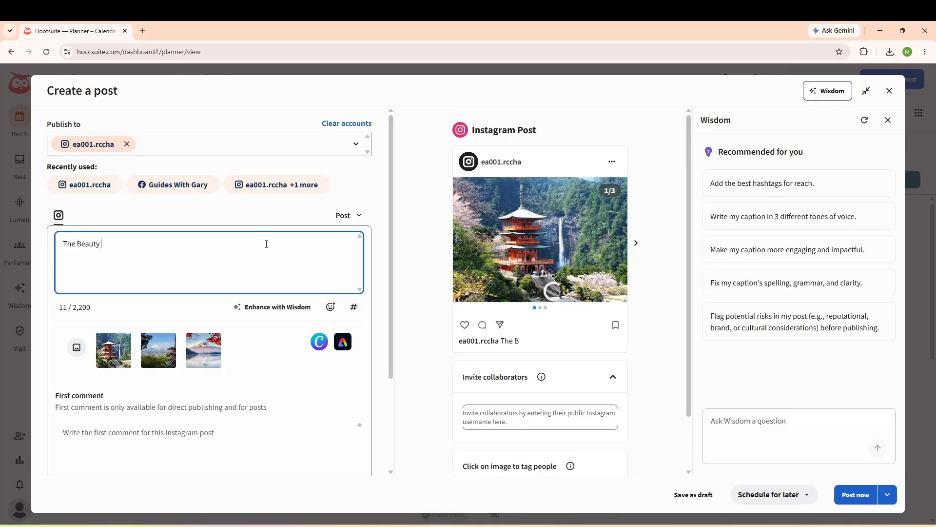
type("f JApa")
key("BackSpace")
key("BackSpace")
key("BackSpace")
key("BackSpace")
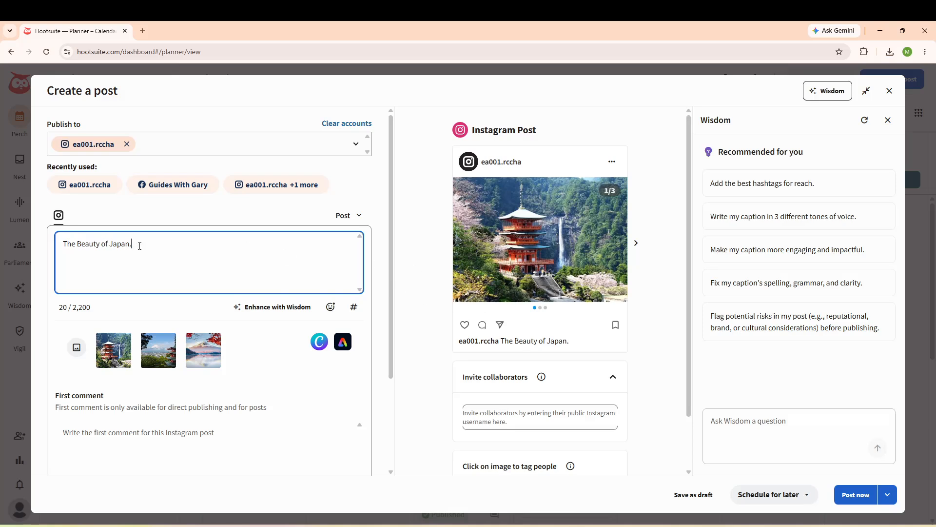
- Open the post's scheduling settings and review the available date, hour, minute and AM/PM choices
left_click(788, 496)
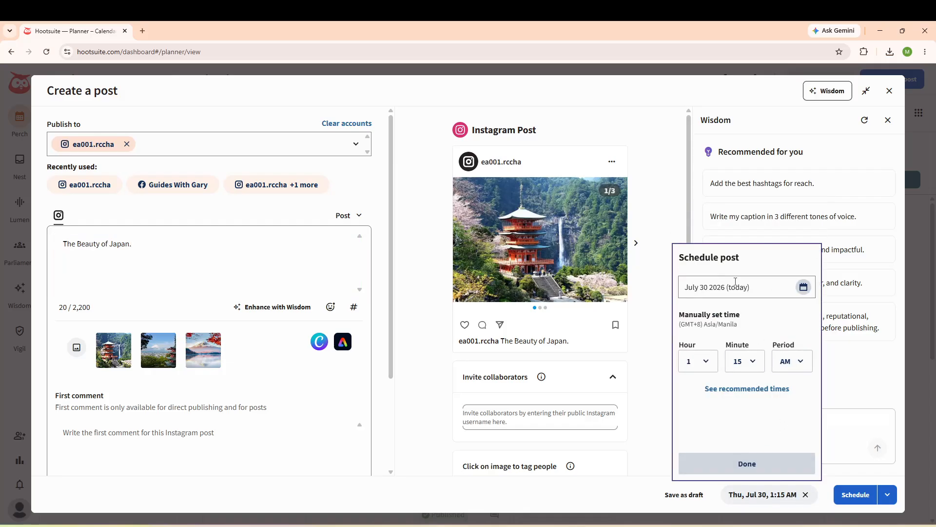
left_click(805, 288)
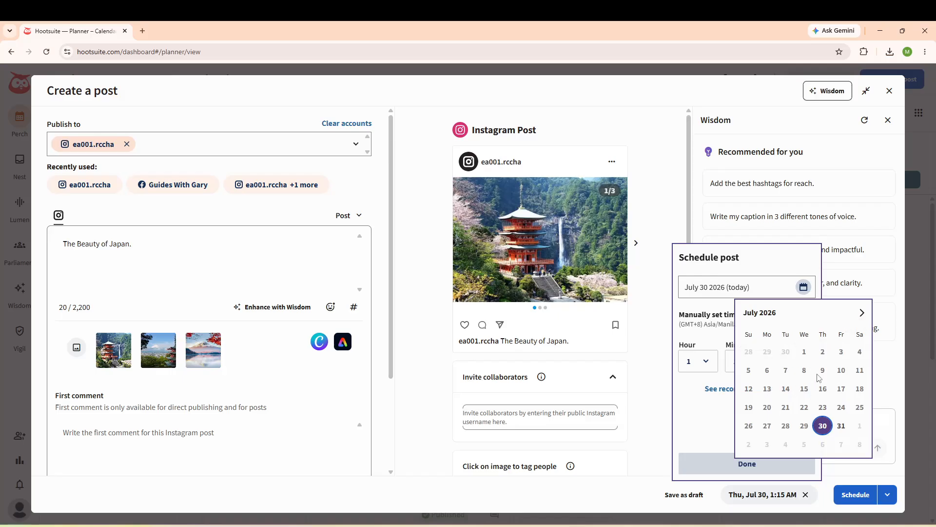
left_click(700, 413)
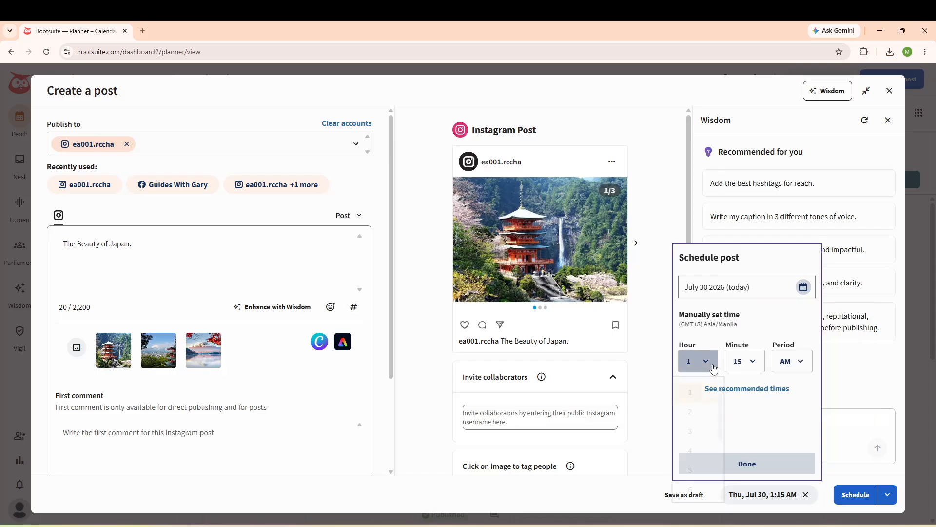
left_click(697, 361)
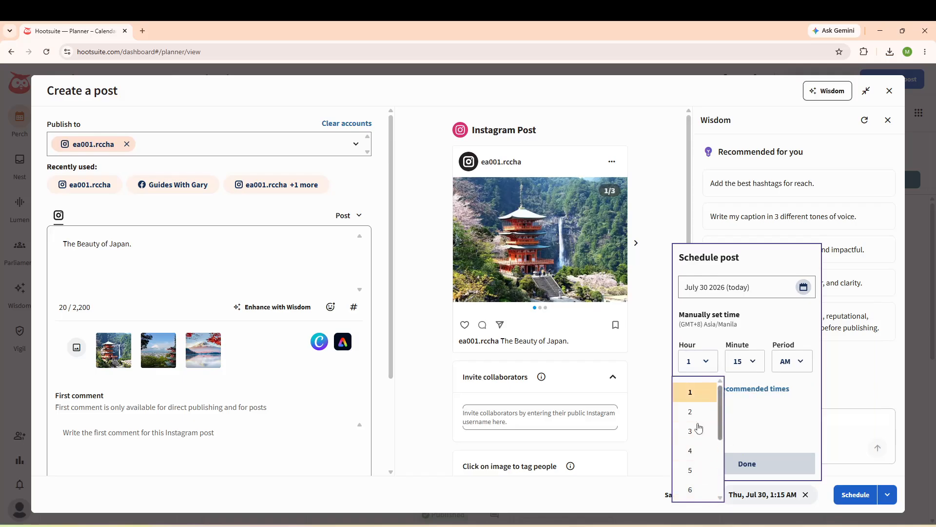
scroll(695, 434, "down", 3)
left_click(745, 361)
scroll(757, 437, "down", 2)
left_click(792, 362)
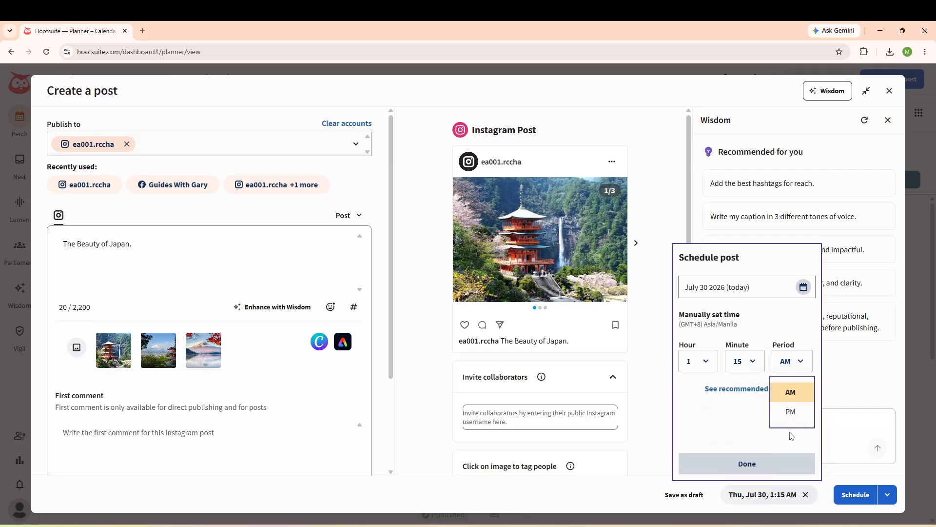
left_click(776, 432)
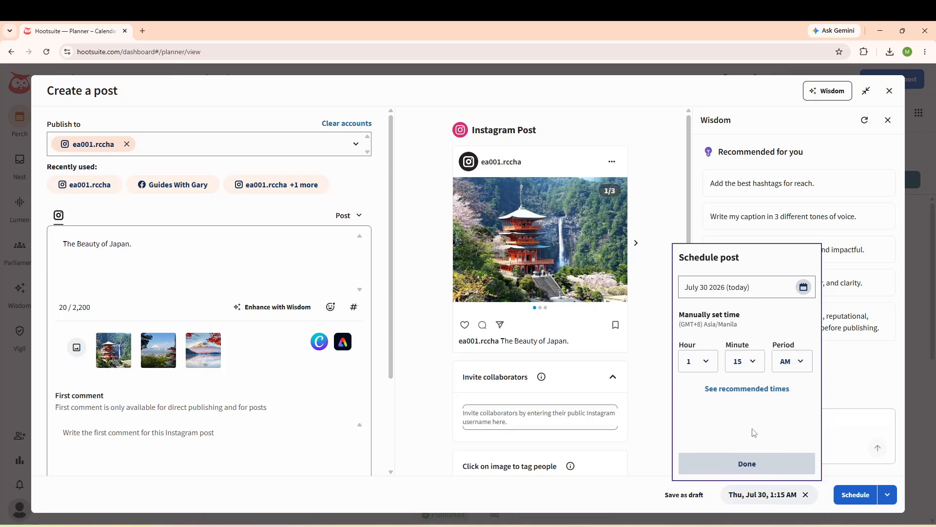
- Schedule the post for July 31, 2026 at 1:15 AM and open its details from the calendar
left_click(804, 287)
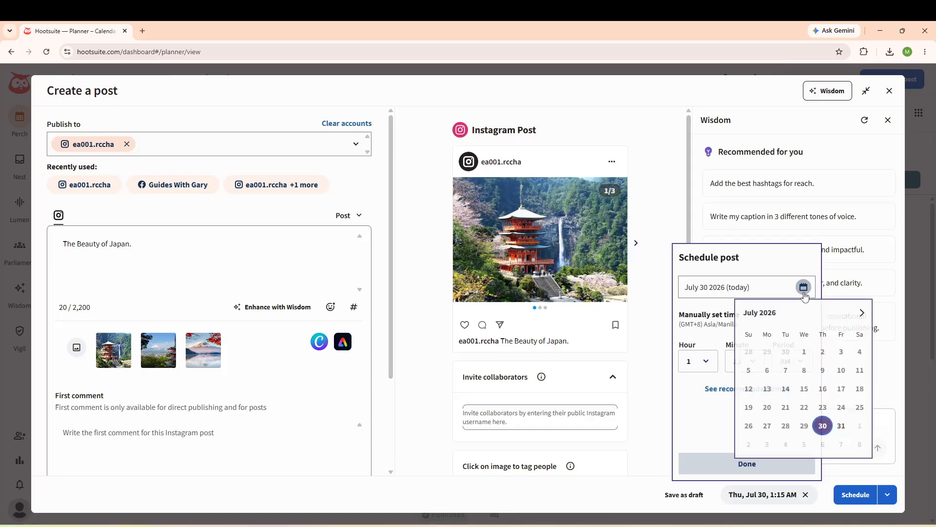
left_click(841, 425)
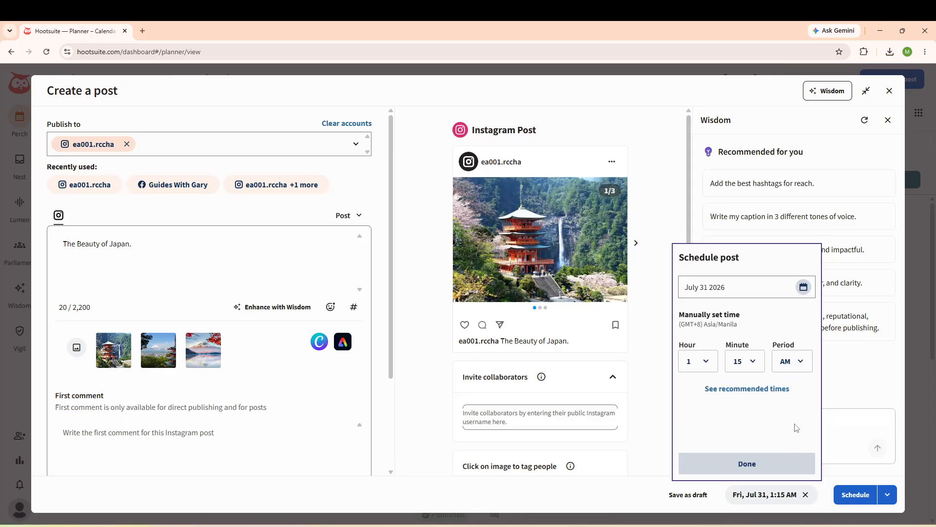
left_click(805, 460)
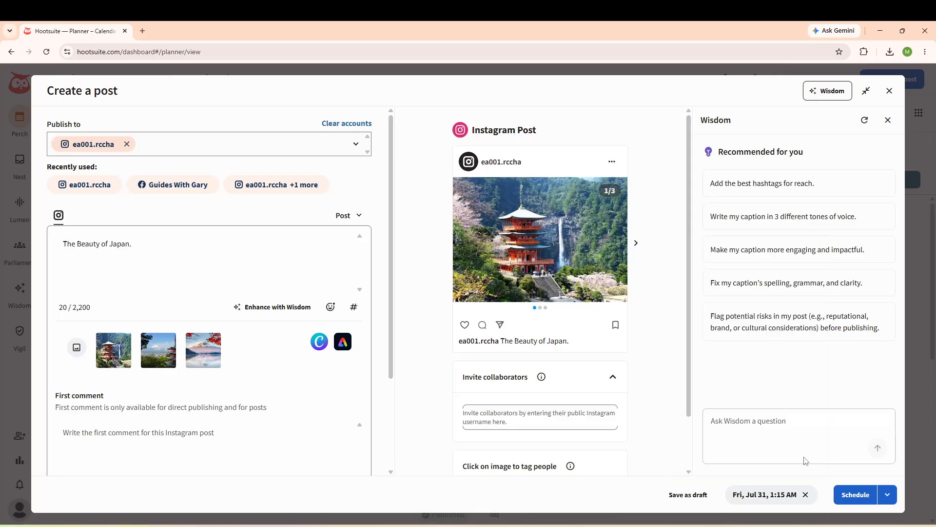
left_click(856, 493)
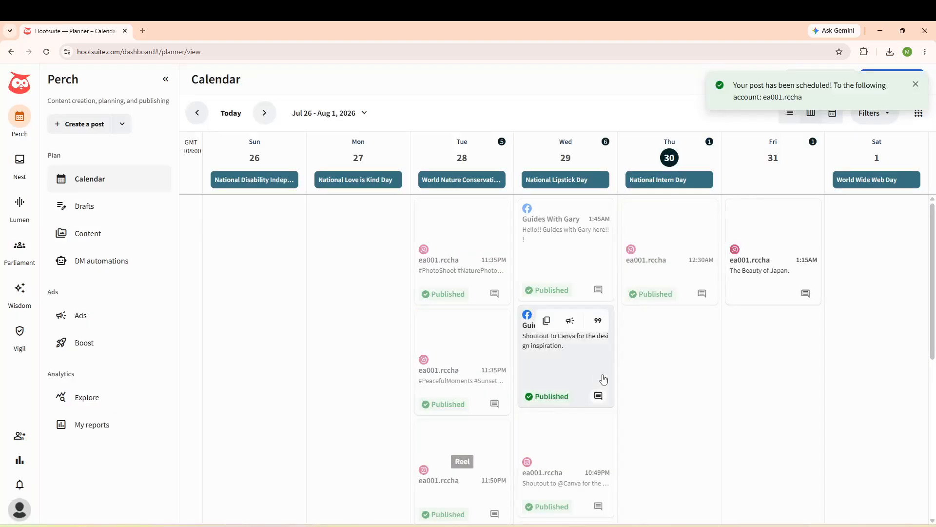
mouse_move(769, 266)
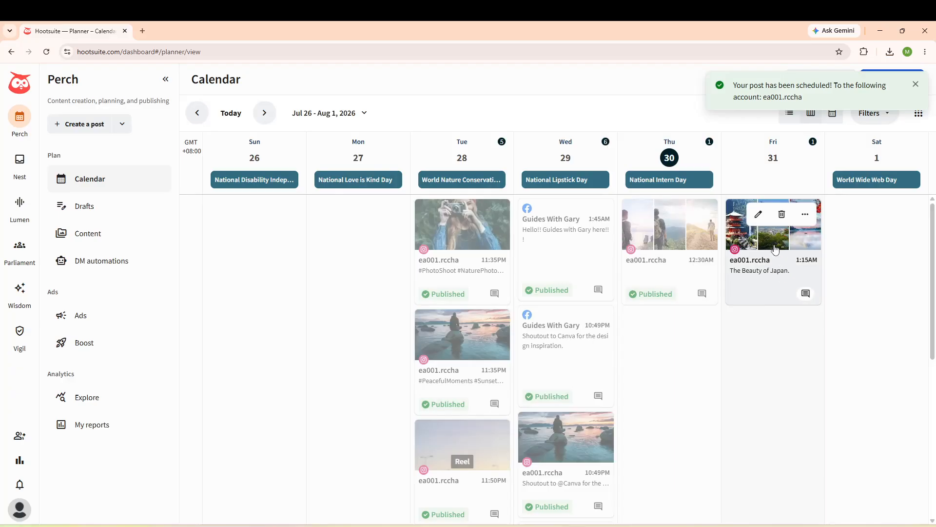
left_click(777, 247)
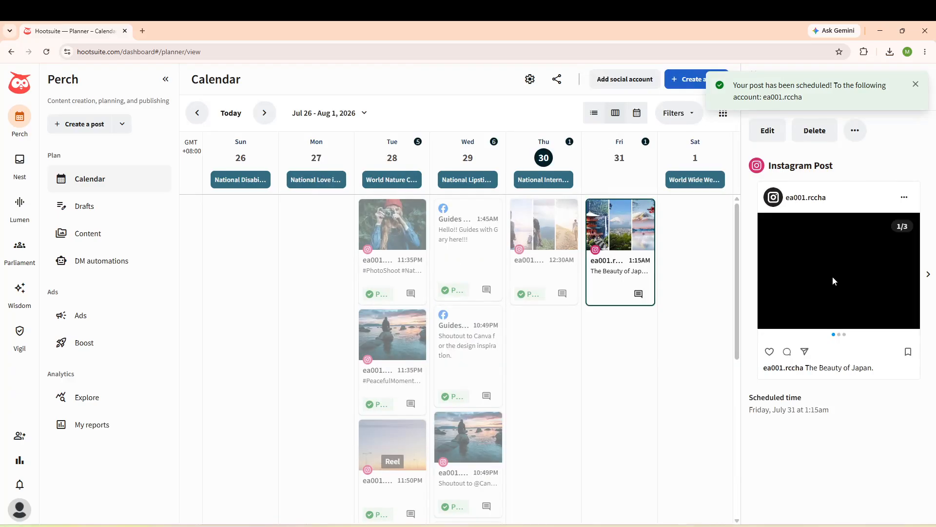